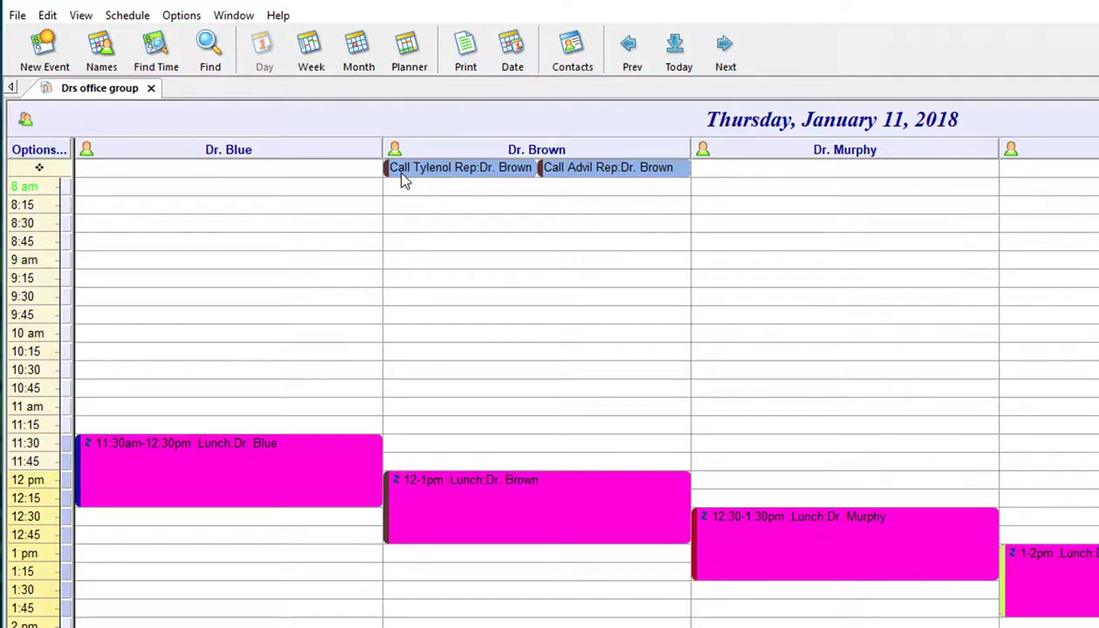
# Display the doctors' office group schedule in the weekly view and in the monthly view
pyautogui.click(310, 53)
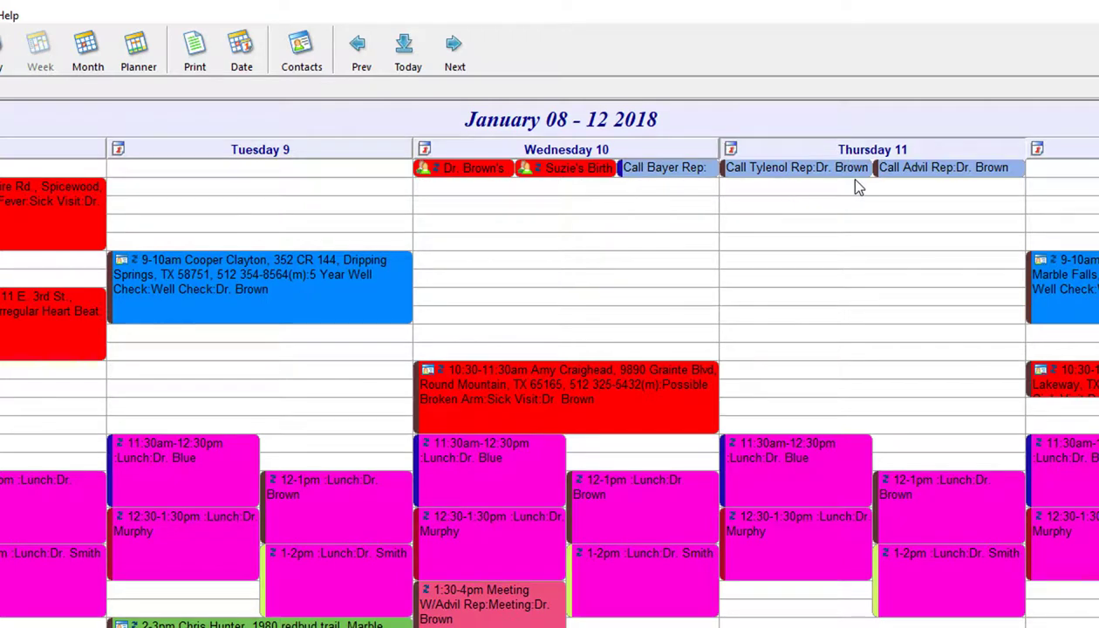
pyautogui.click(91, 51)
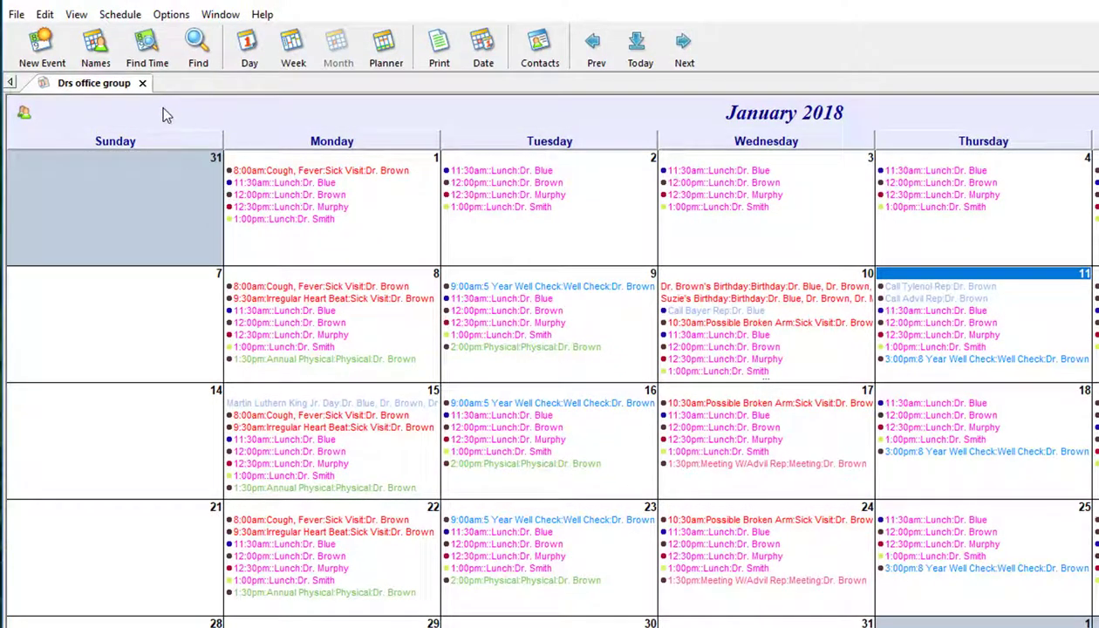
# Turn off the display of non-timed events for the daily view in the View Options
pyautogui.click(76, 15)
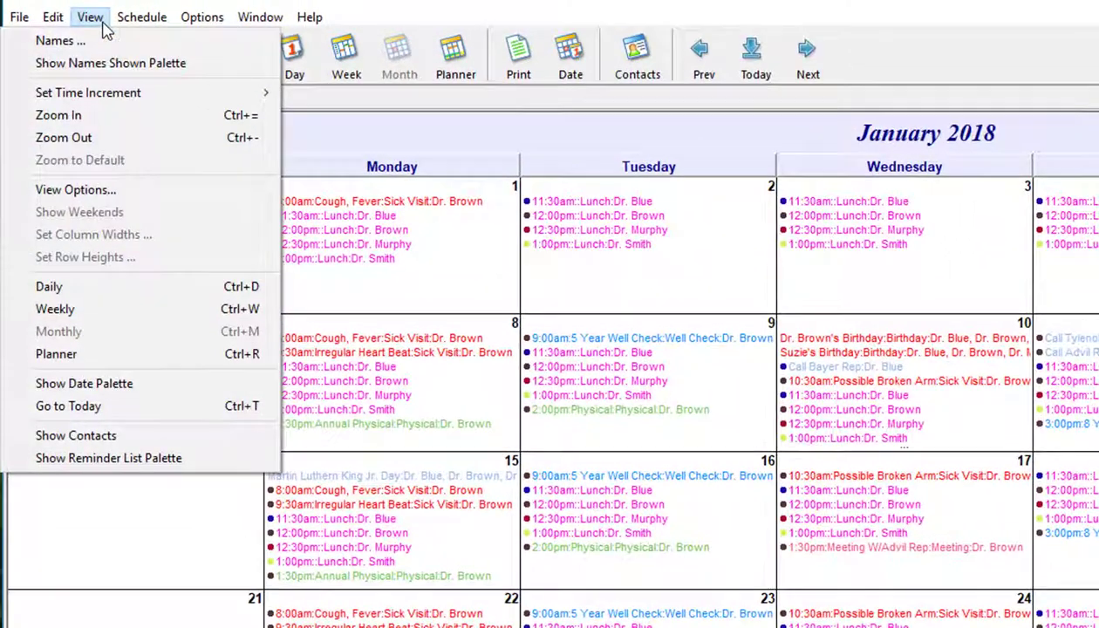
pyautogui.click(116, 189)
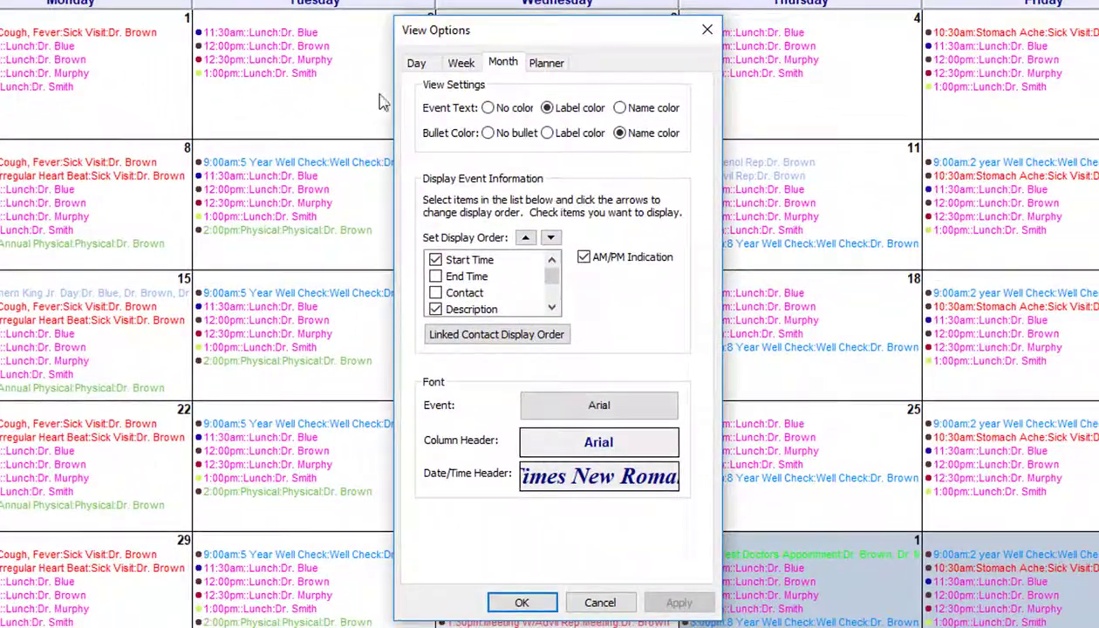
pyautogui.click(416, 63)
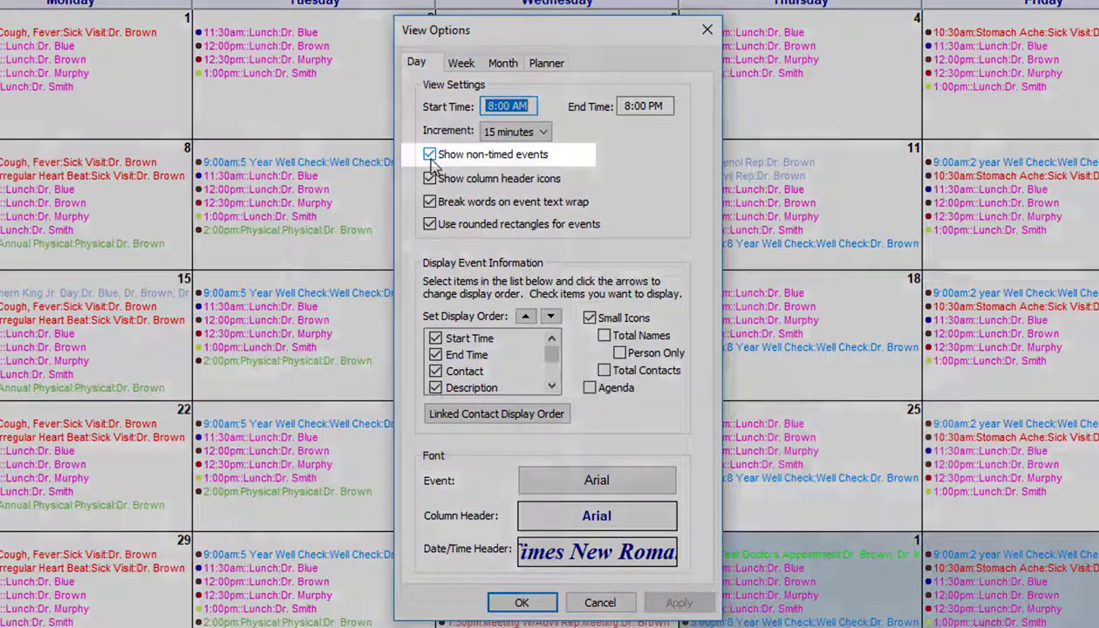
pyautogui.click(429, 154)
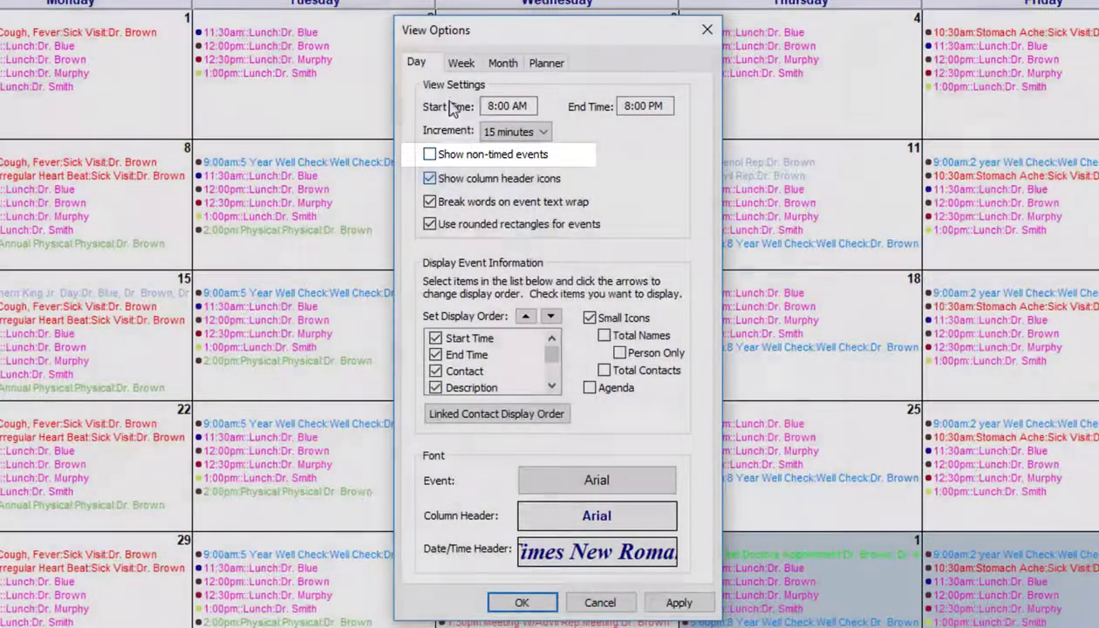
# Review the view settings for the weekly, monthly and planner views, looking for the non-timed events option
pyautogui.click(461, 62)
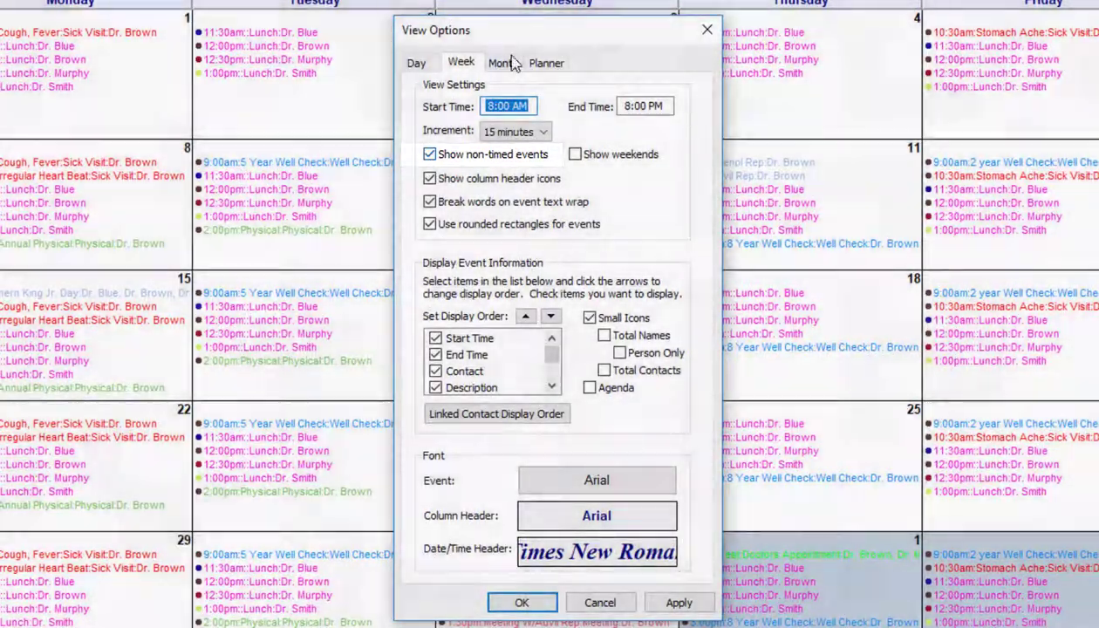
pyautogui.click(503, 63)
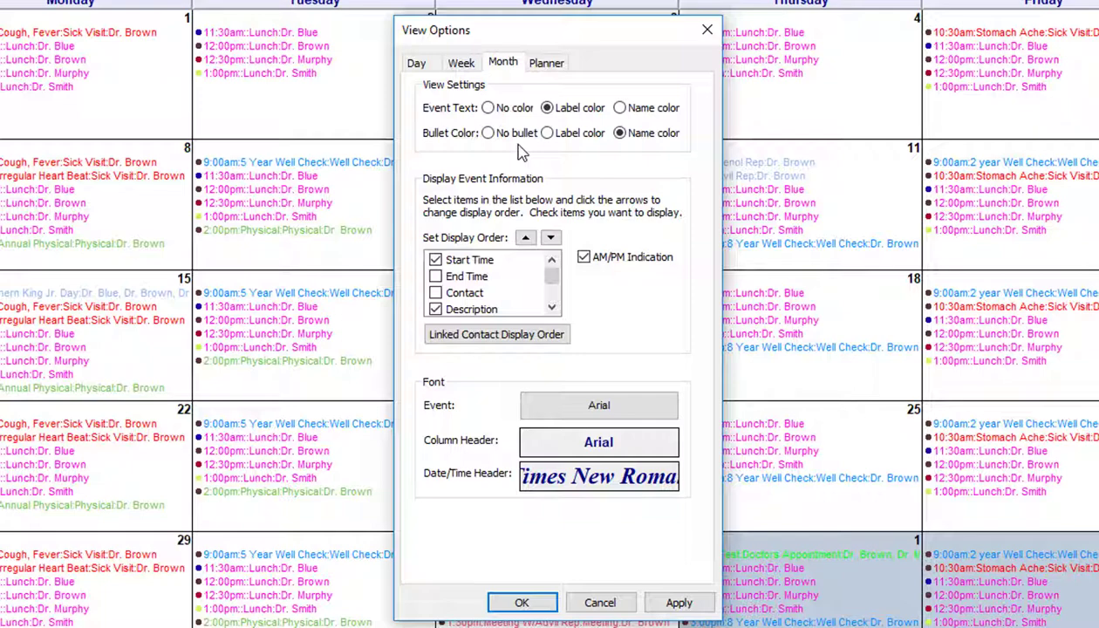
pyautogui.click(547, 68)
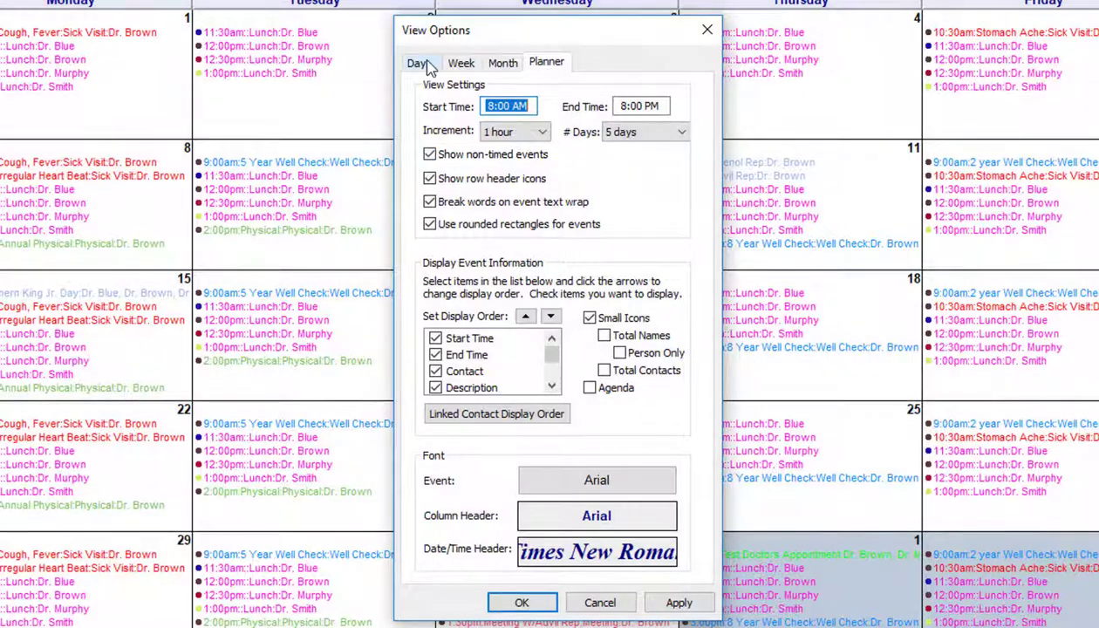
# Turn the display of non-timed events back on for the daily view and apply the view options
pyautogui.click(420, 65)
pyautogui.click(429, 201)
pyautogui.click(454, 154)
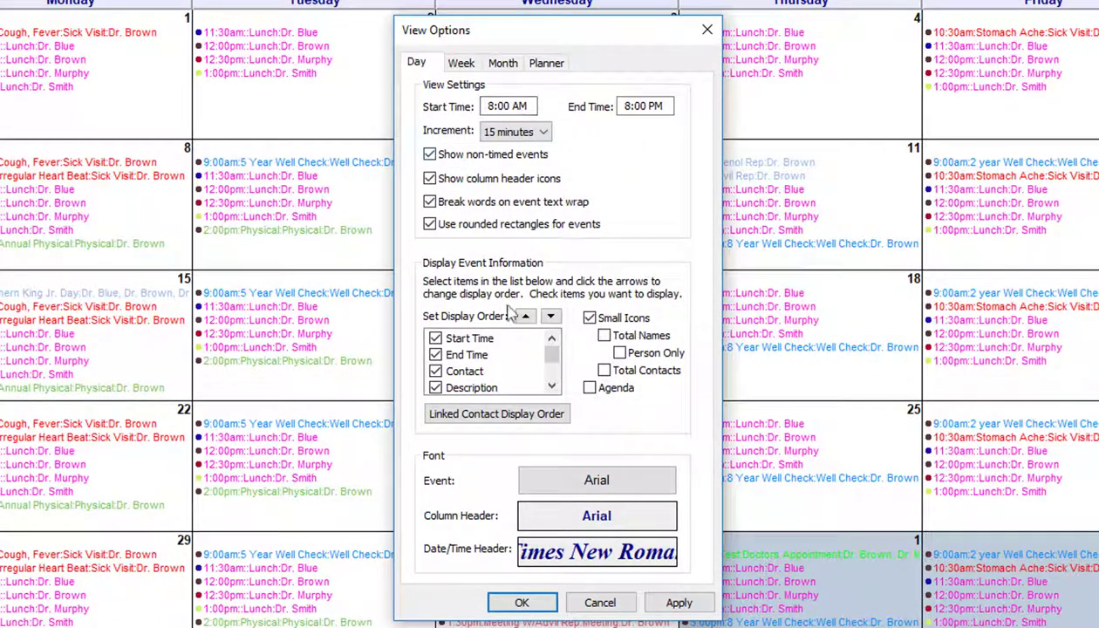
pyautogui.click(679, 603)
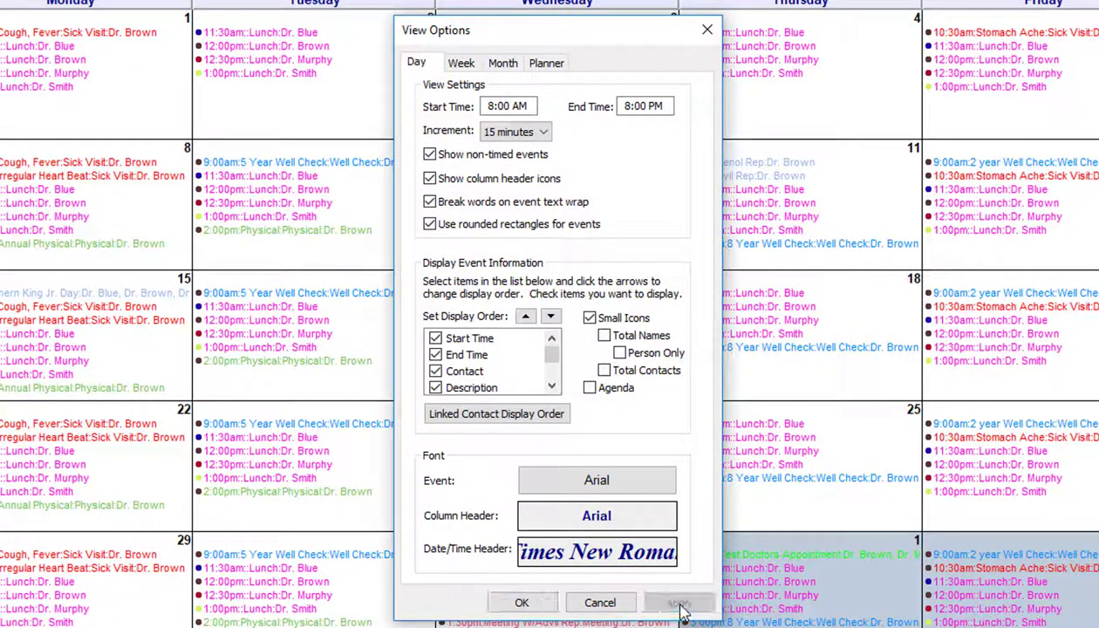
pyautogui.click(521, 602)
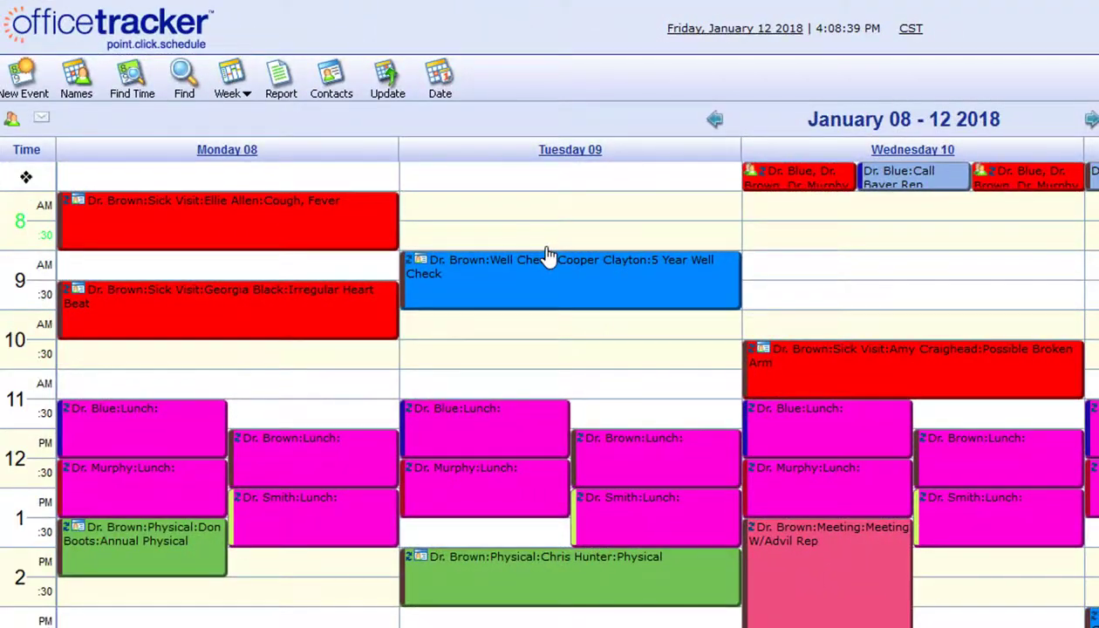
# In the Office Tracker web client, examine the non-timed events setting for the daily, weekly, monthly and planner views in the view options
pyautogui.click(241, 98)
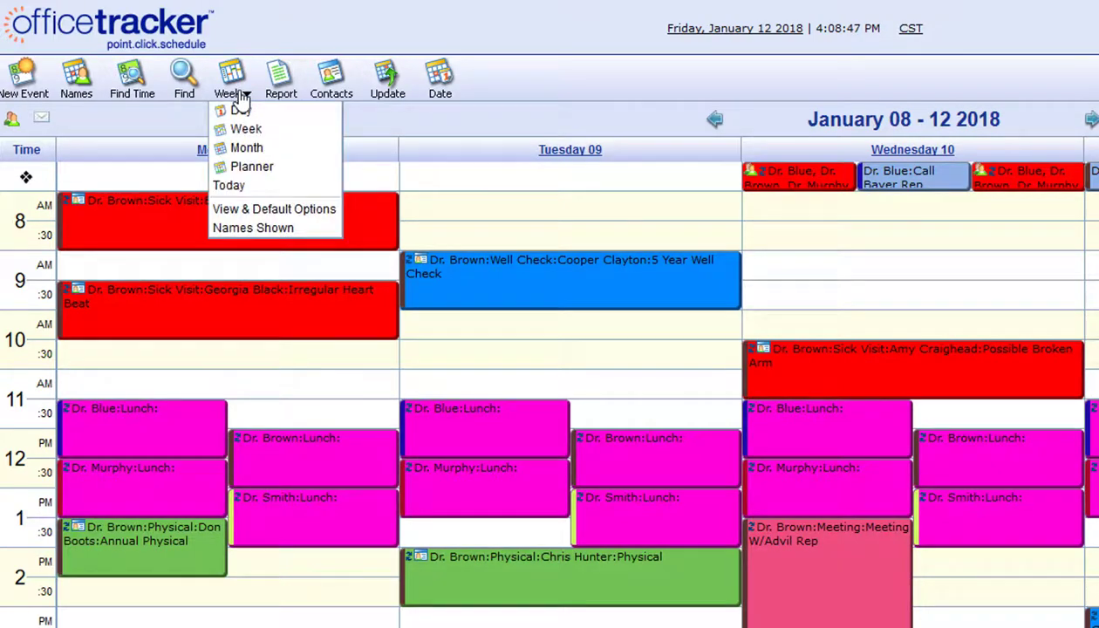
pyautogui.click(273, 209)
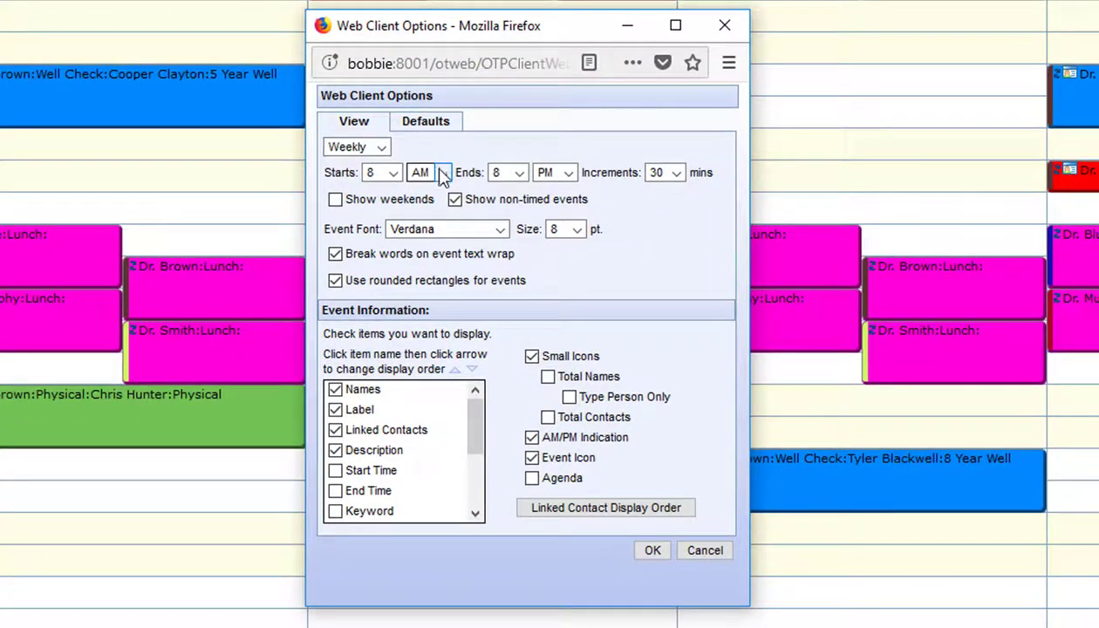
pyautogui.click(360, 149)
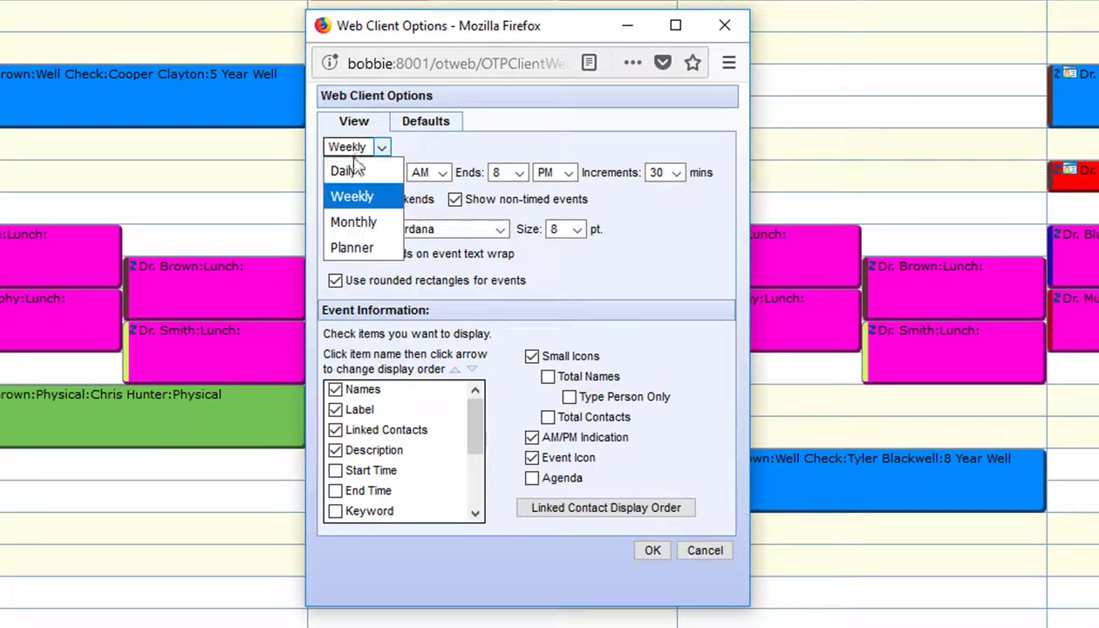
pyautogui.click(343, 169)
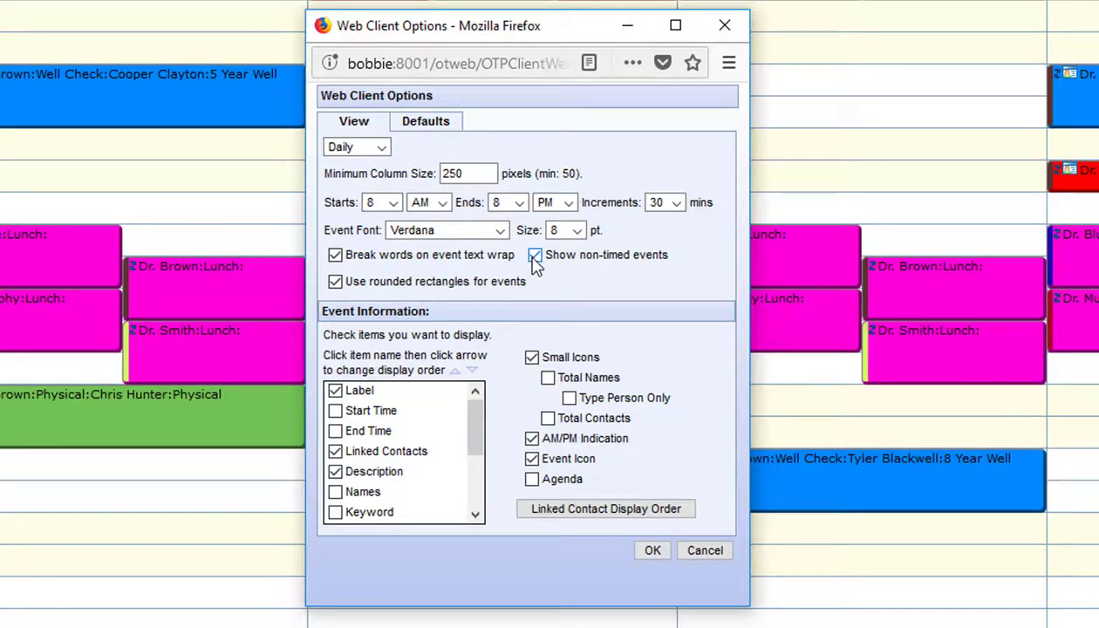
pyautogui.click(381, 148)
pyautogui.click(377, 197)
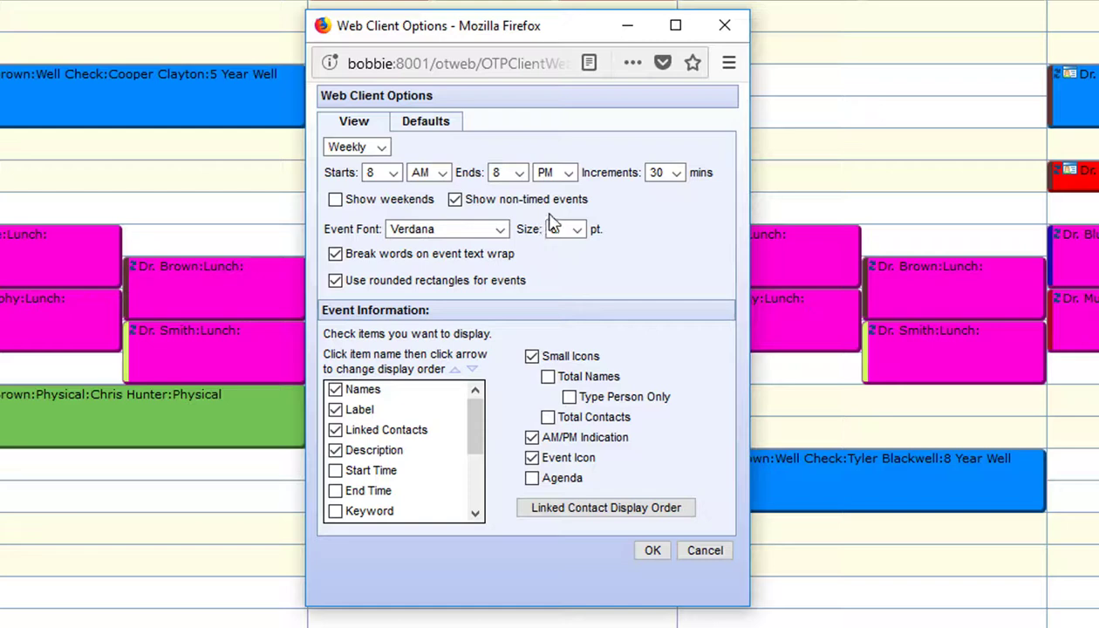
pyautogui.click(381, 147)
pyautogui.click(378, 223)
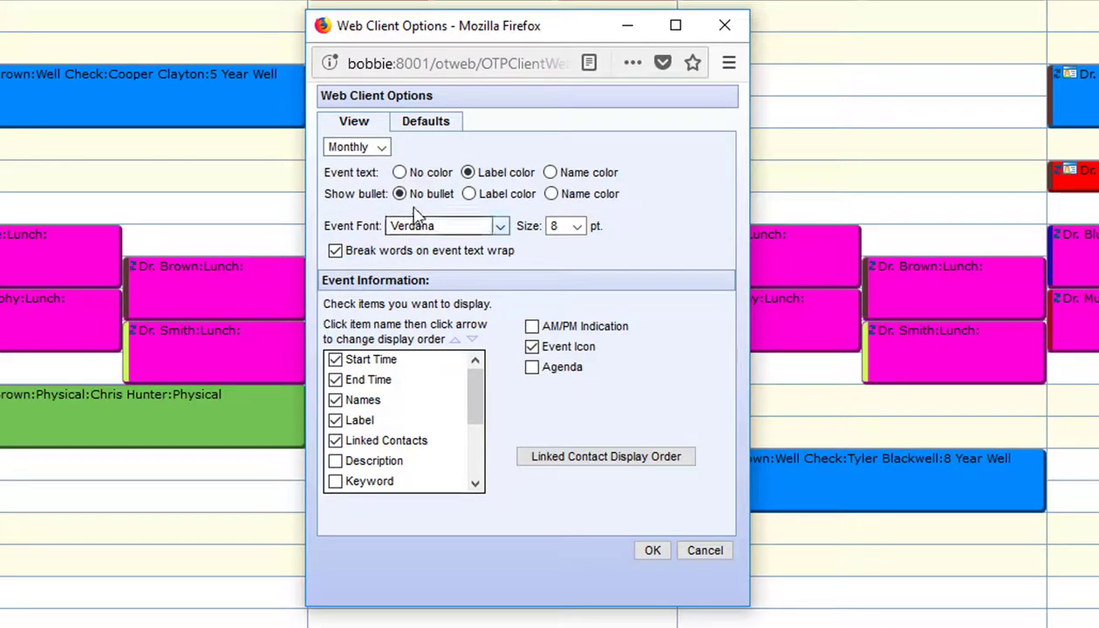
pyautogui.click(381, 148)
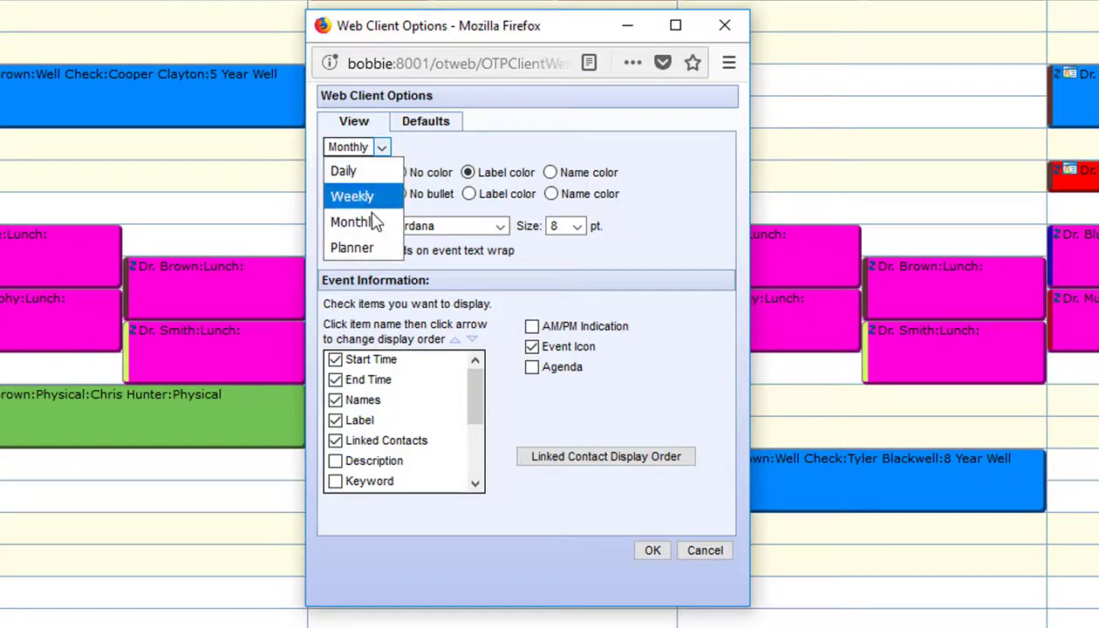
pyautogui.click(369, 251)
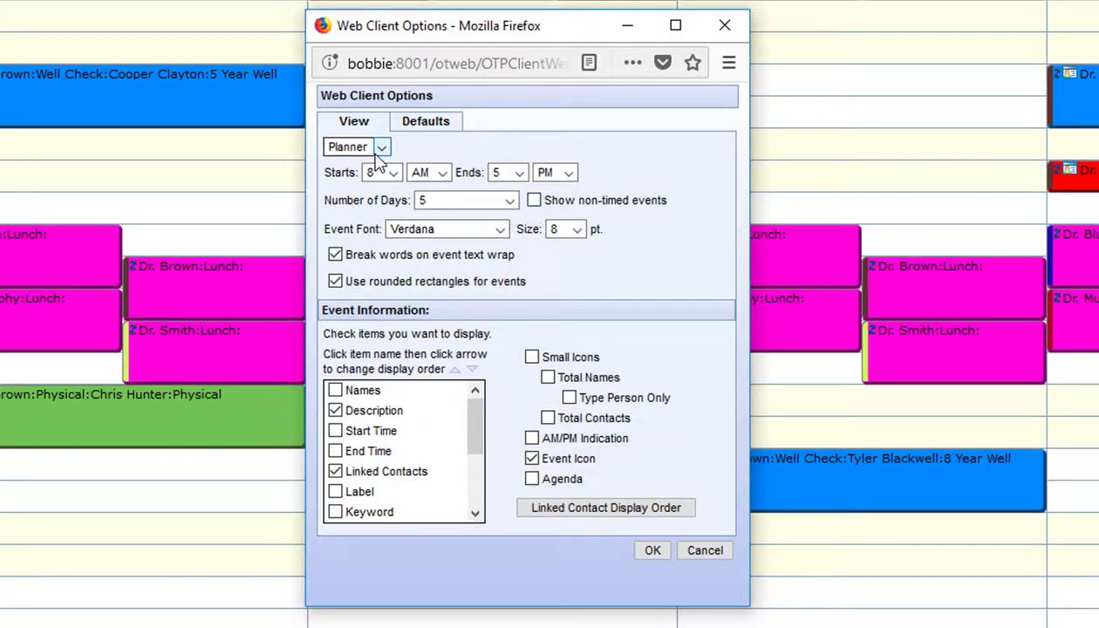
pyautogui.click(649, 553)
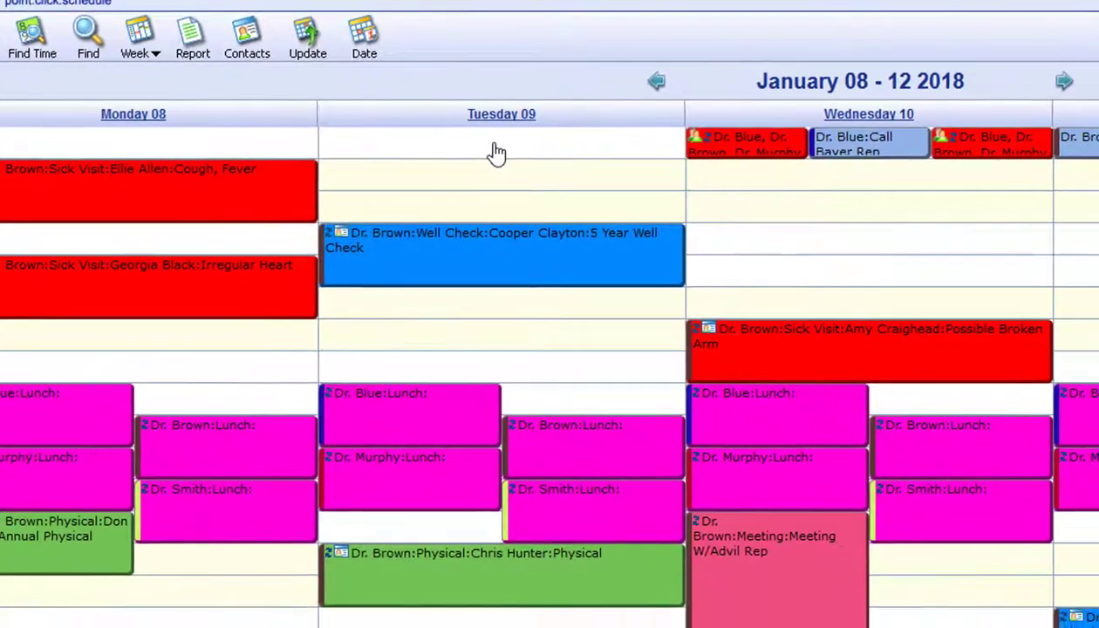
# Create a non-timed event on Tuesday, January 9 described as the doctor's birthday, and make it repeat every 1 year
pyautogui.doubleClick(606, 199)
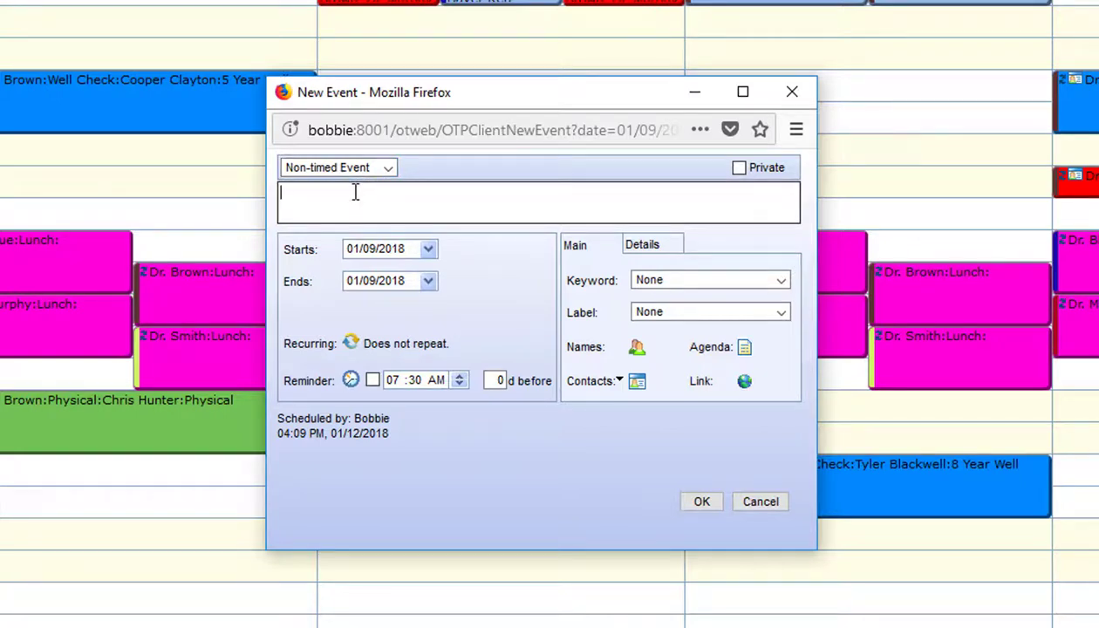
pyautogui.write("Dr Green's Birthday")
pyautogui.click(353, 346)
pyautogui.click(404, 196)
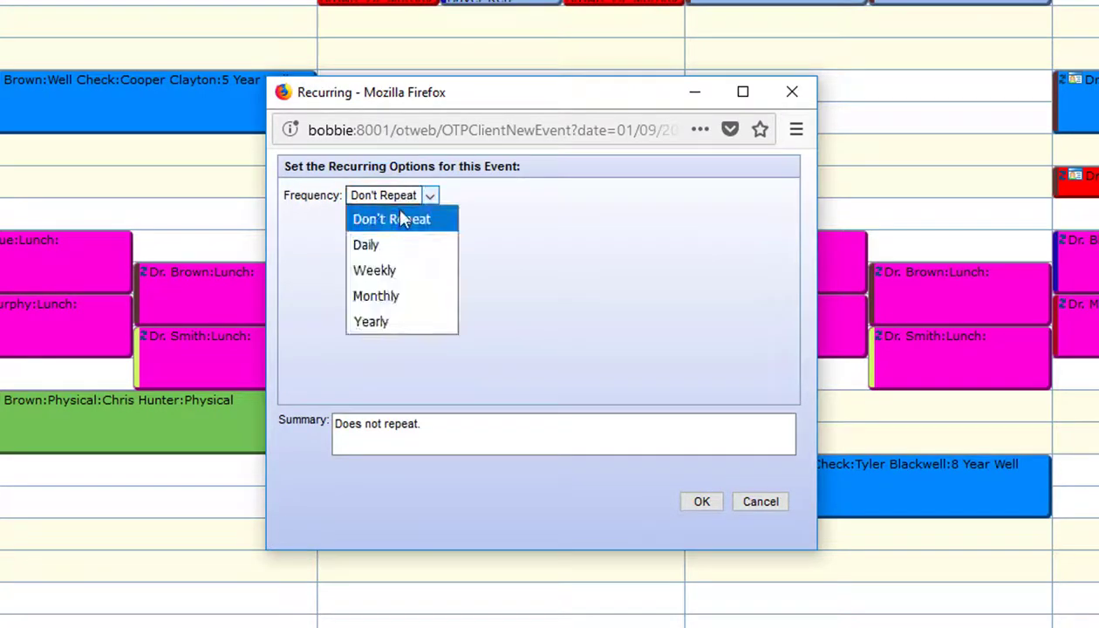
pyautogui.click(399, 321)
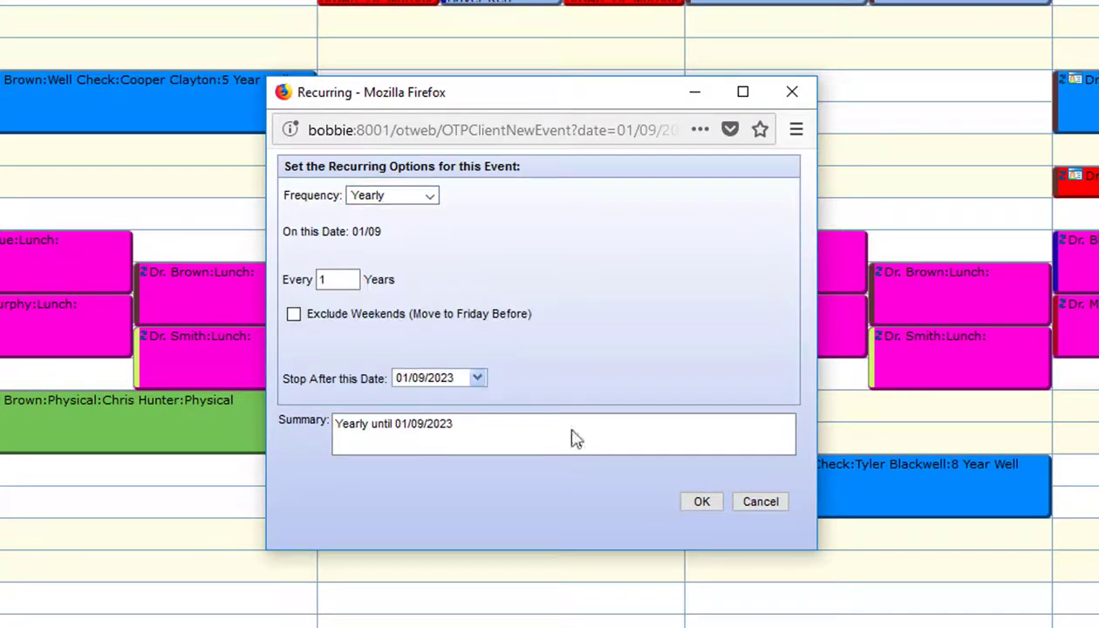
pyautogui.click(704, 510)
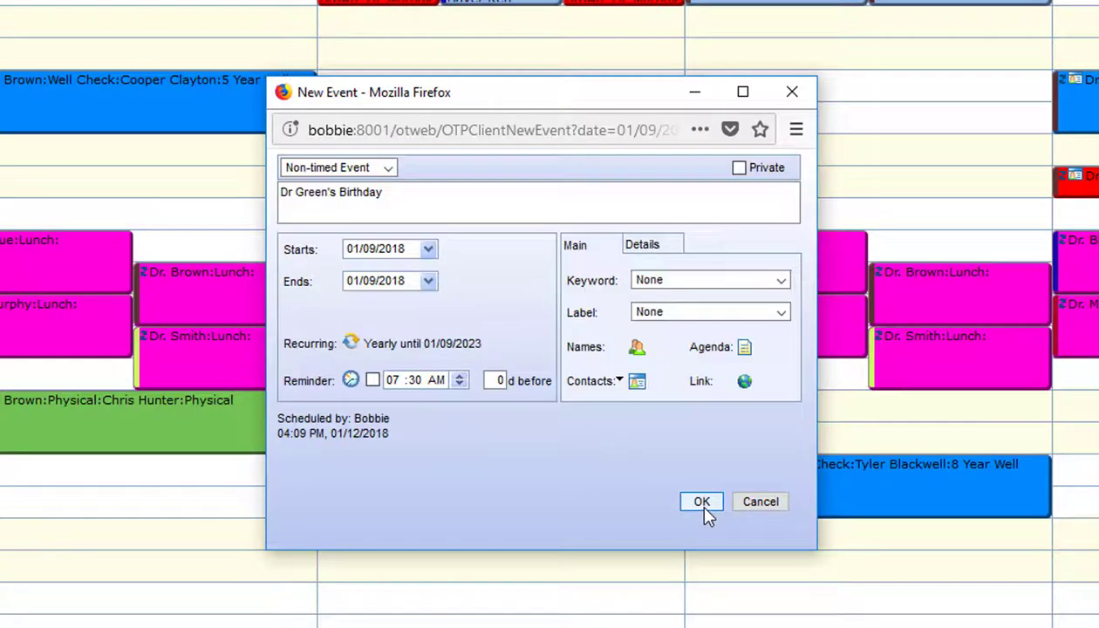
# Include all the doctors of the Doctors Office group in the birthday event and save it
pyautogui.click(640, 349)
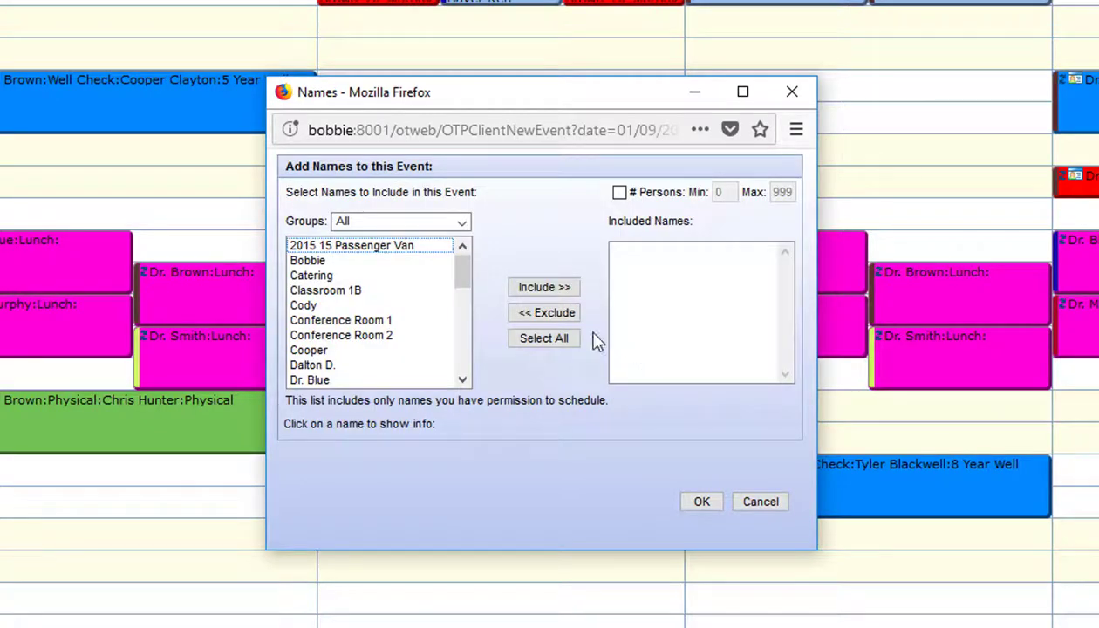
pyautogui.click(409, 224)
pyautogui.click(410, 271)
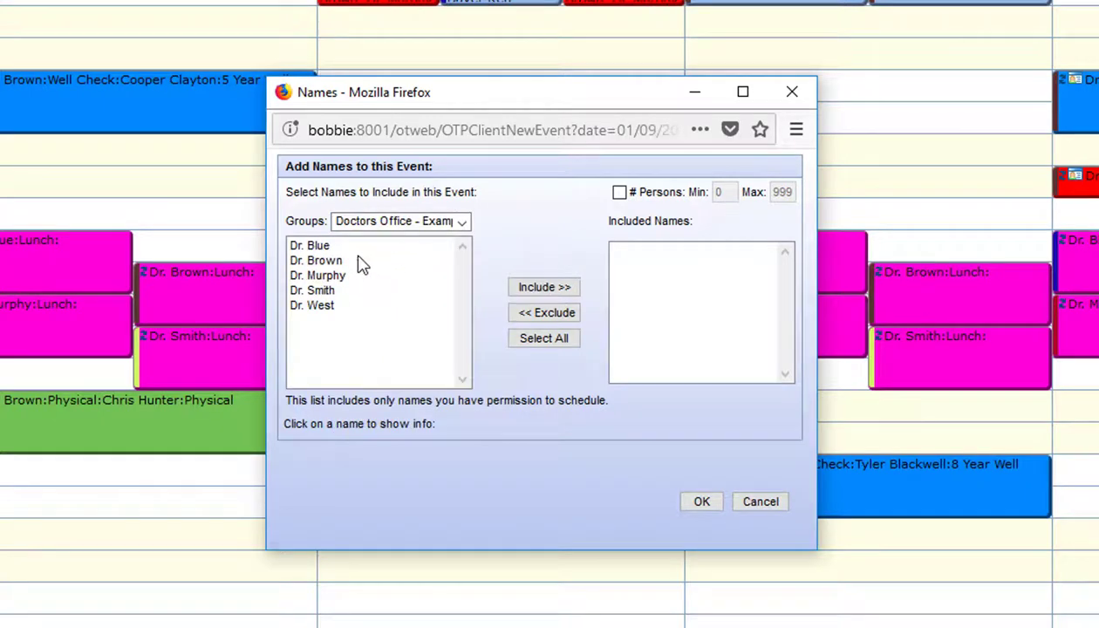
pyautogui.click(356, 247)
pyautogui.keyDown('shift'); pyautogui.click(318, 306); pyautogui.keyUp('shift')
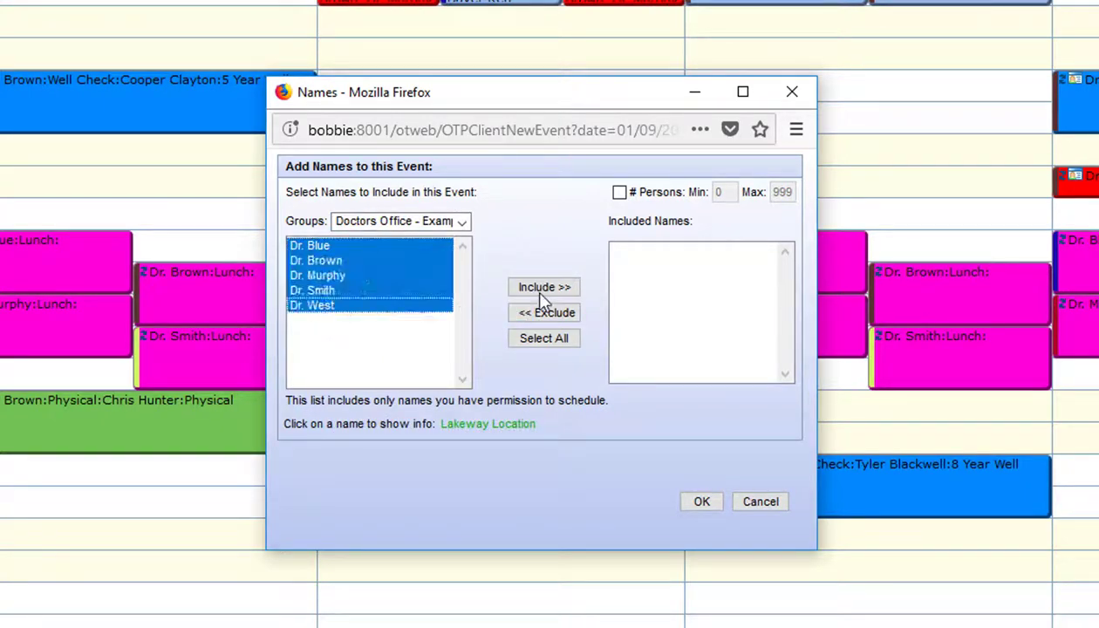
pyautogui.click(544, 286)
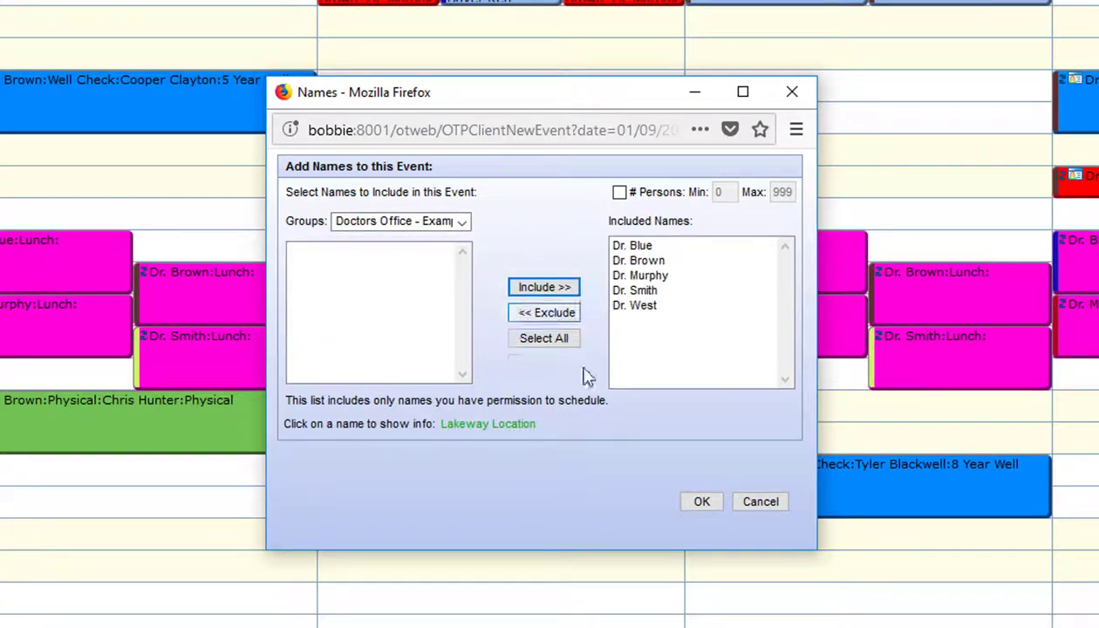
pyautogui.click(702, 502)
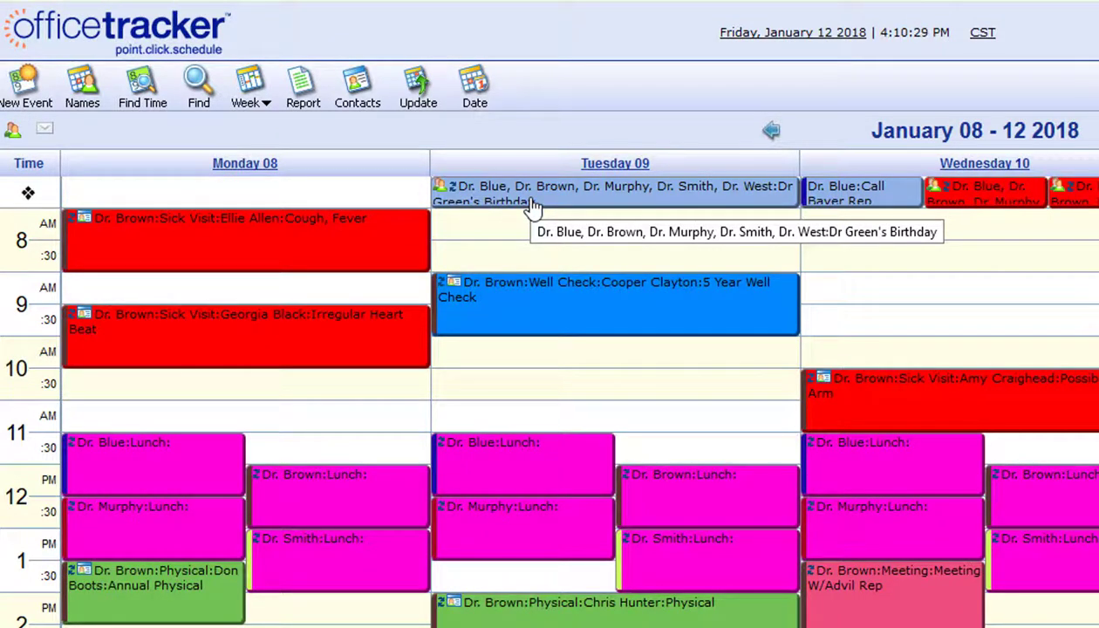
# Start another new event and set its type to Non-timed Event
pyautogui.click(26, 91)
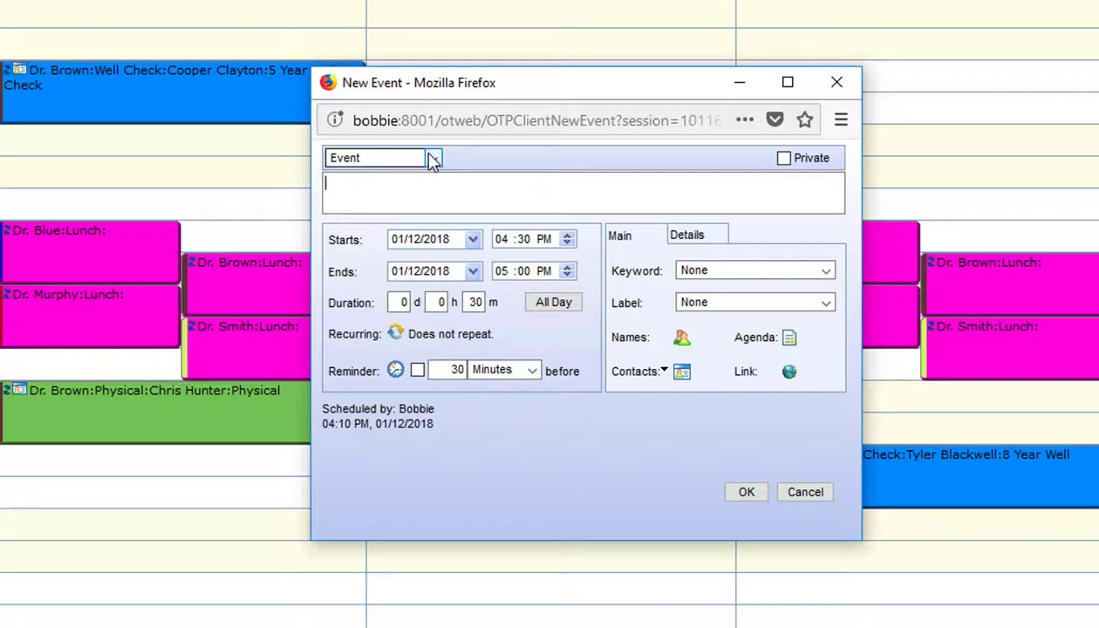
pyautogui.click(432, 159)
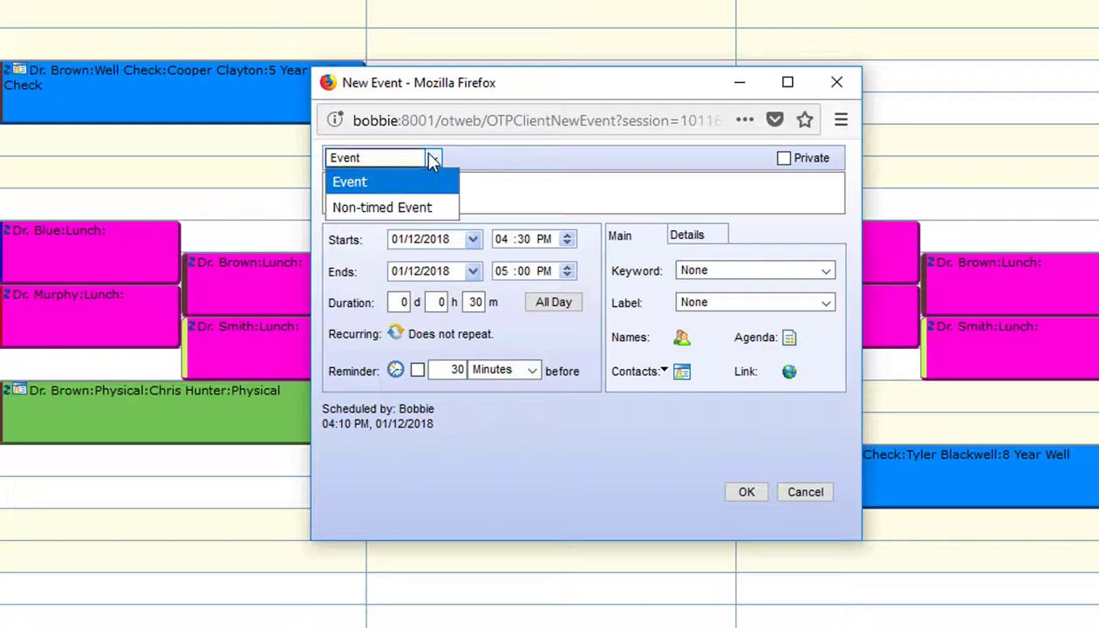
pyautogui.click(415, 206)
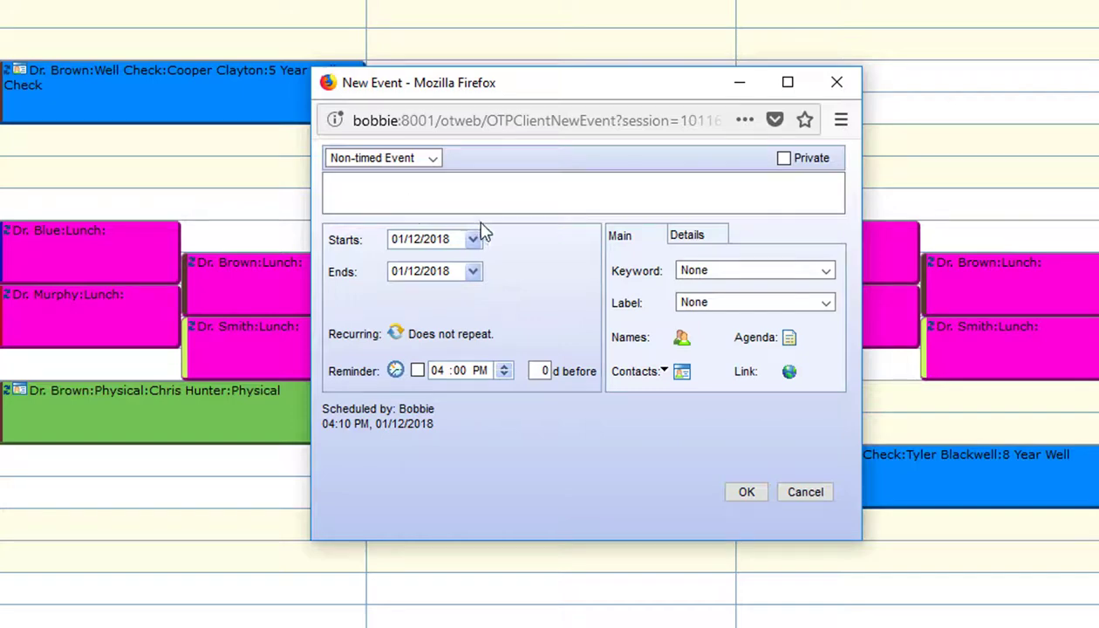